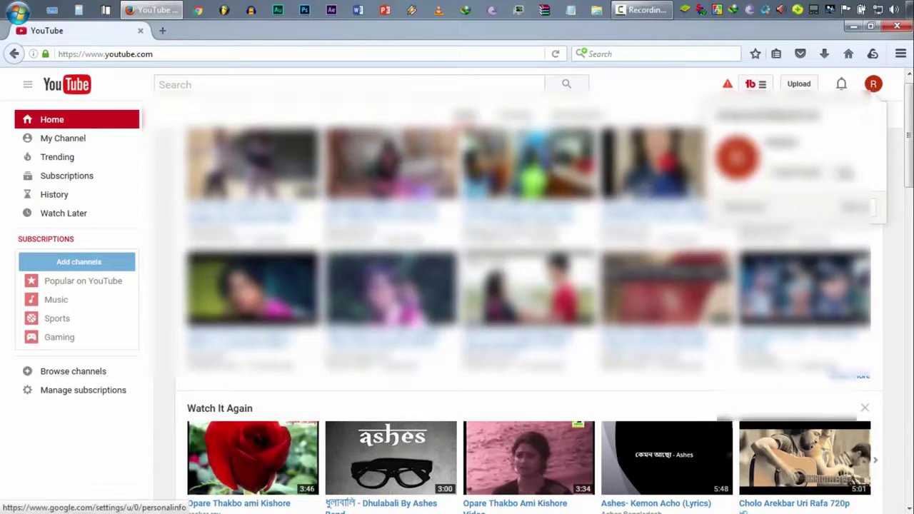
Open Creator Studio and go to the channel's advanced settings.
left_click(799, 175)
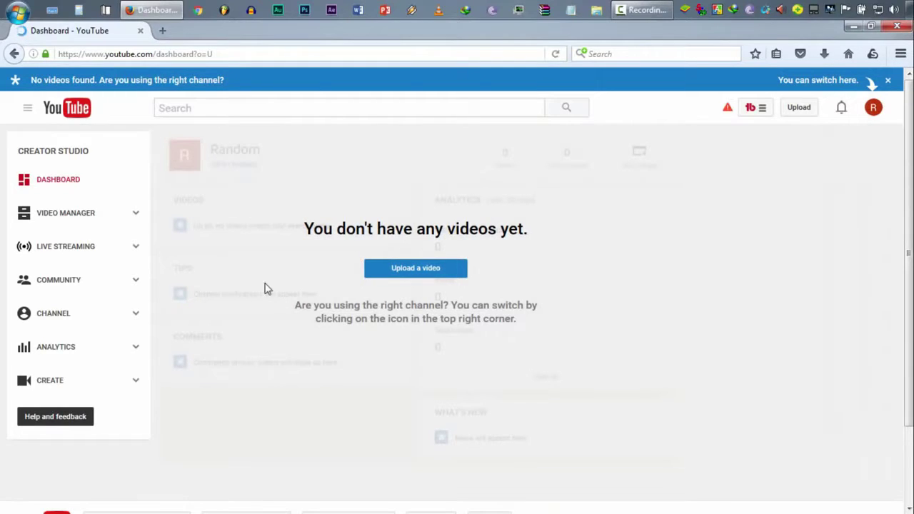
left_click(110, 318)
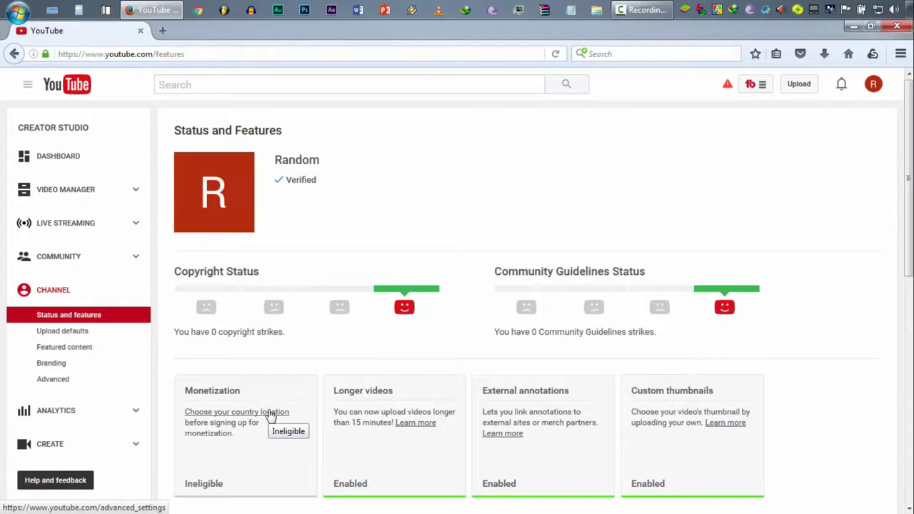
left_click(94, 381)
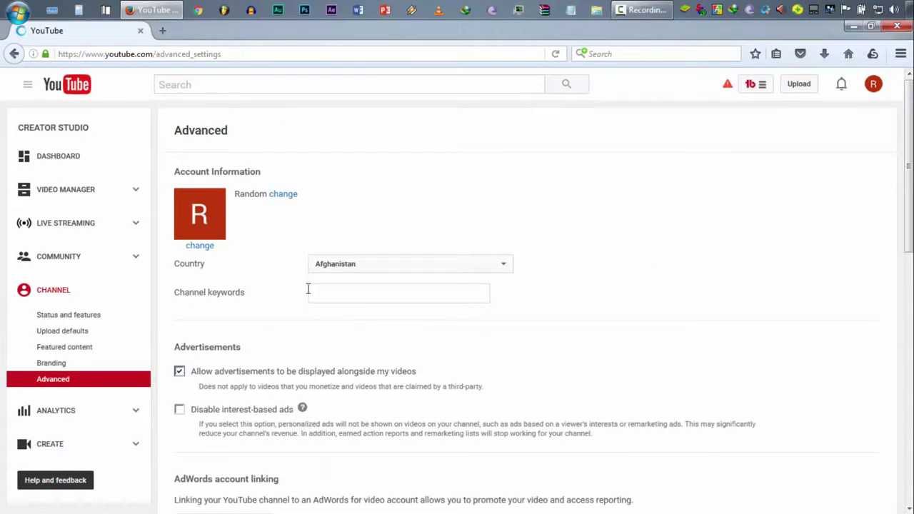
Set the channel's country to United States and save the advanced settings.
left_click(385, 270)
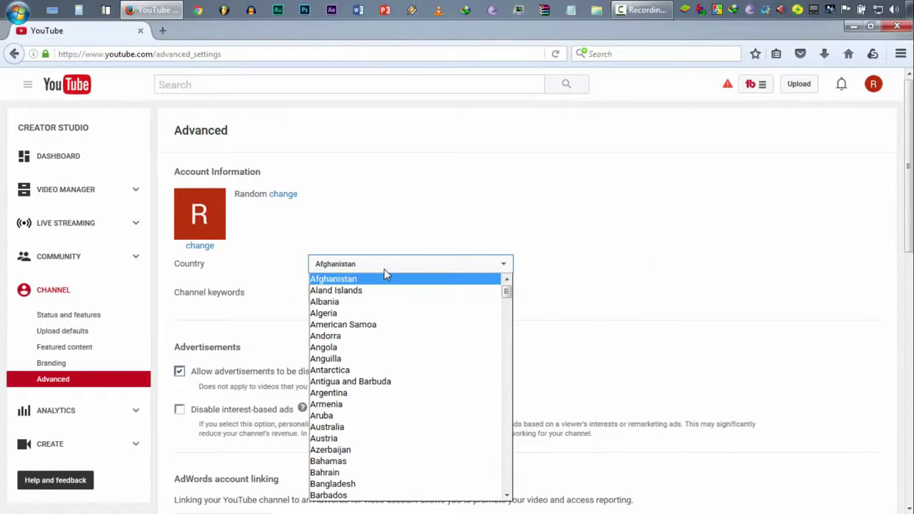
key("u")
scroll(372, 407, "down", 4)
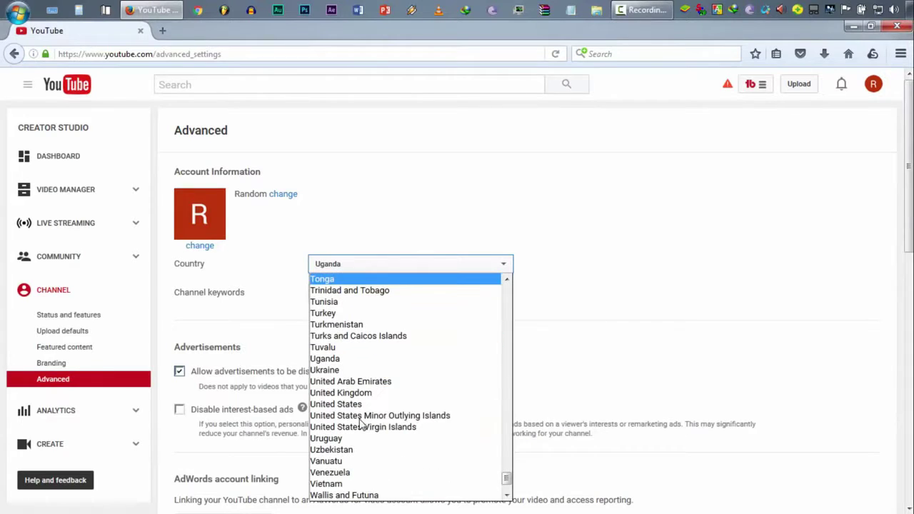
left_click(368, 405)
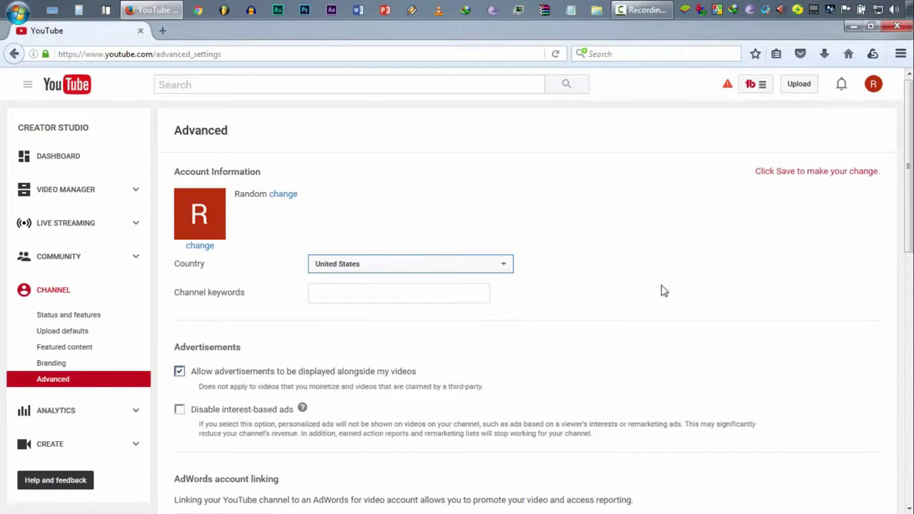
scroll(662, 290, "down", 10)
left_click(195, 340)
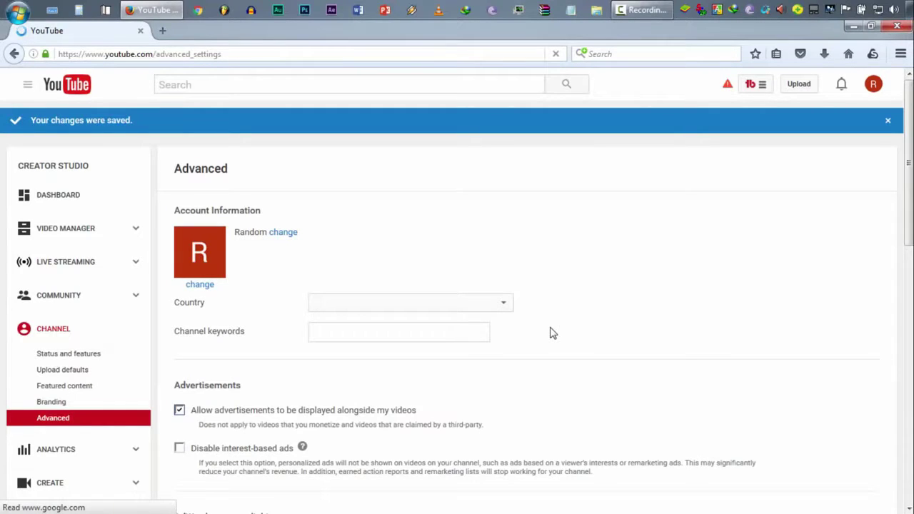
Start enabling monetization from Status and Features, reloading the monetization page to bring up the agreement.
left_click(65, 353)
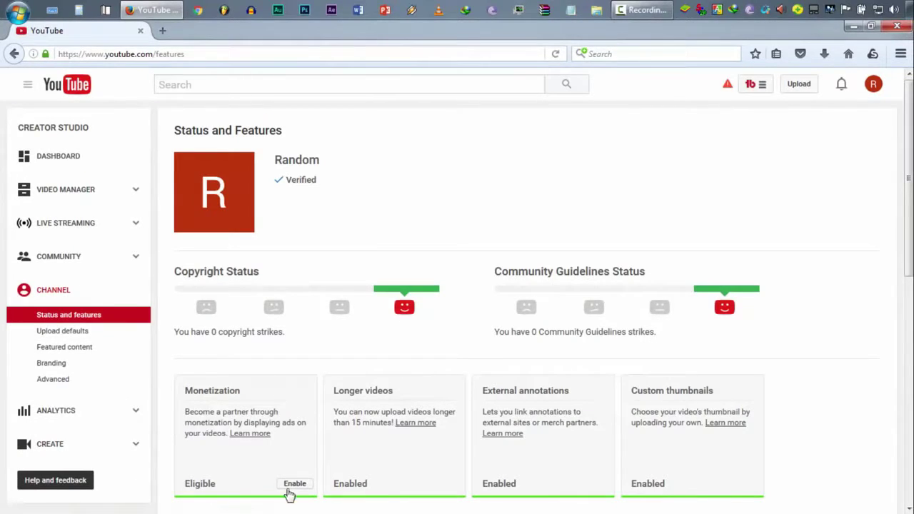
left_click(294, 485)
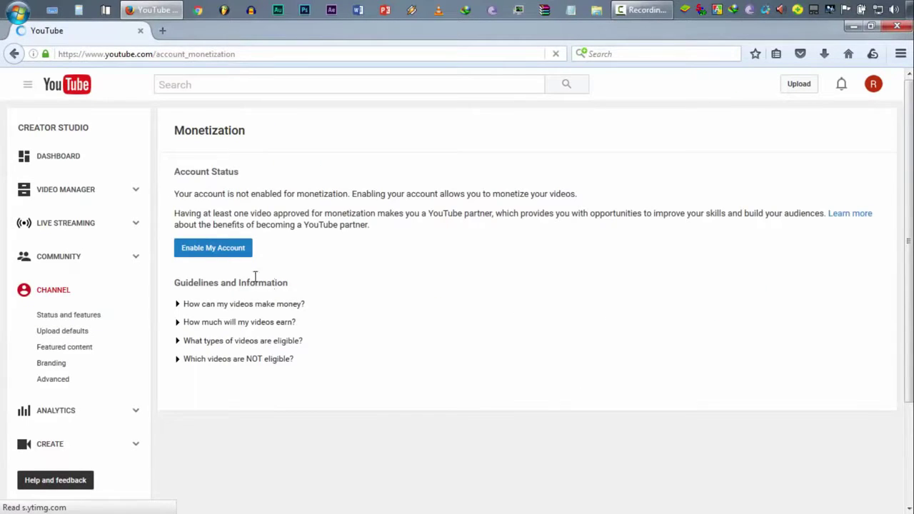
left_click(218, 251)
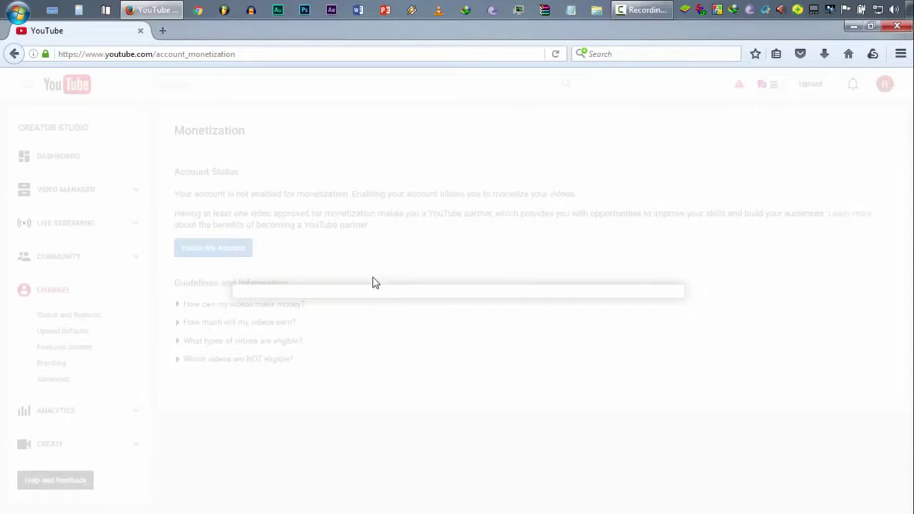
left_click(207, 53)
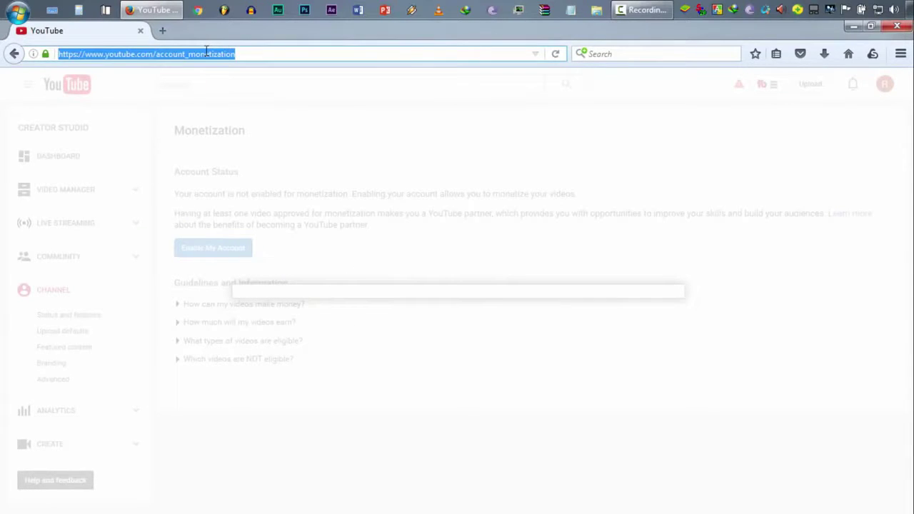
key("Return")
left_click(231, 252)
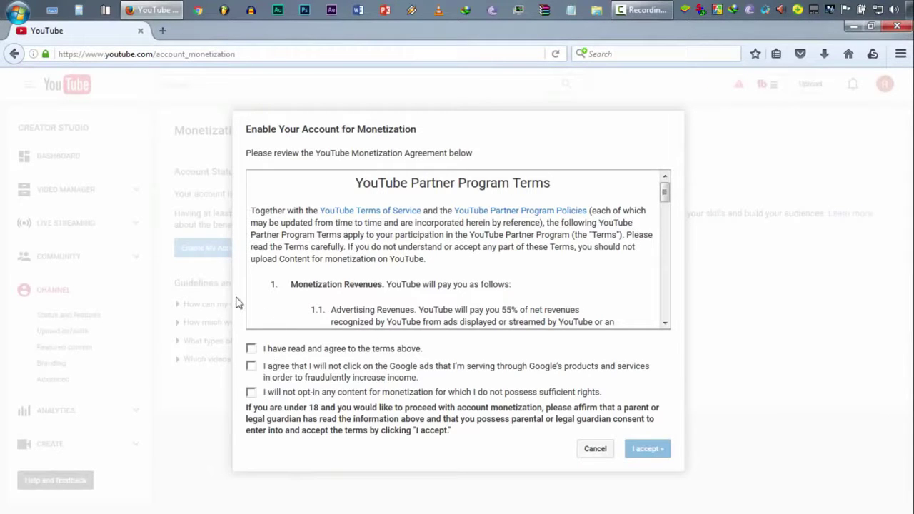
Agree to all three YouTube Partner Program conditions, accept the agreement, and dismiss the how-to-monetize notice.
left_click(251, 349)
left_click(252, 392)
left_click(251, 366)
left_click(642, 450)
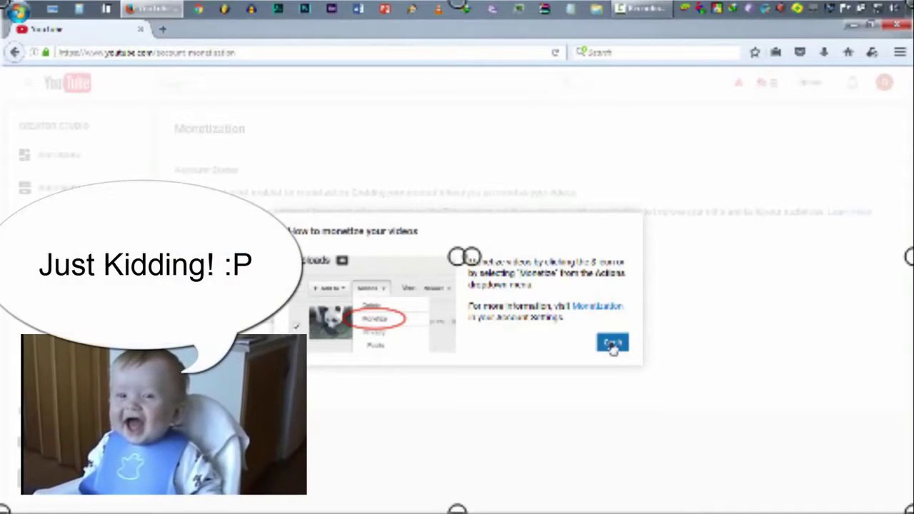
left_click(613, 344)
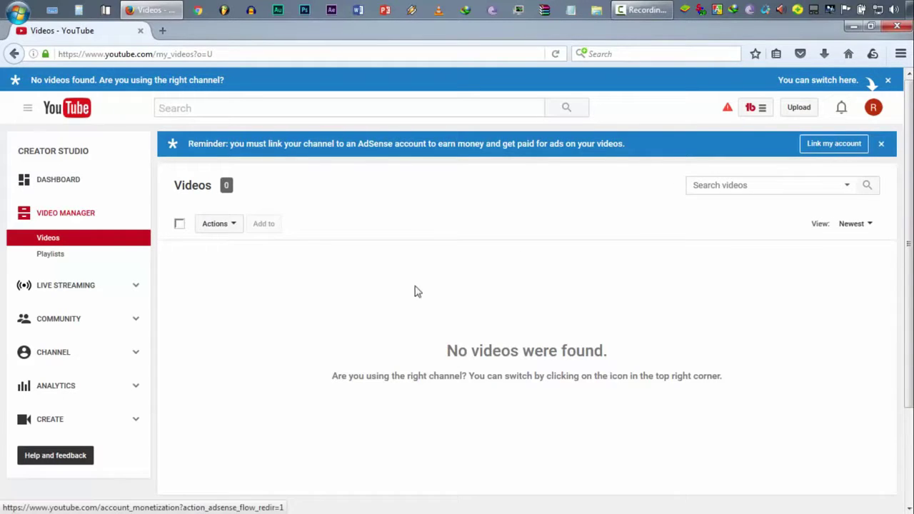
Go to the channel's monetization settings and start associating an AdSense account from the "How will I be paid?" information.
left_click(55, 362)
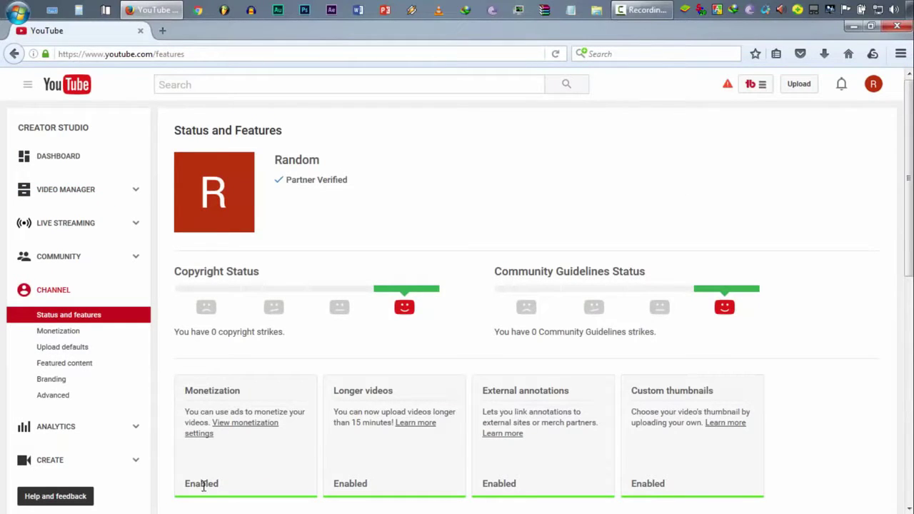
left_click(243, 424)
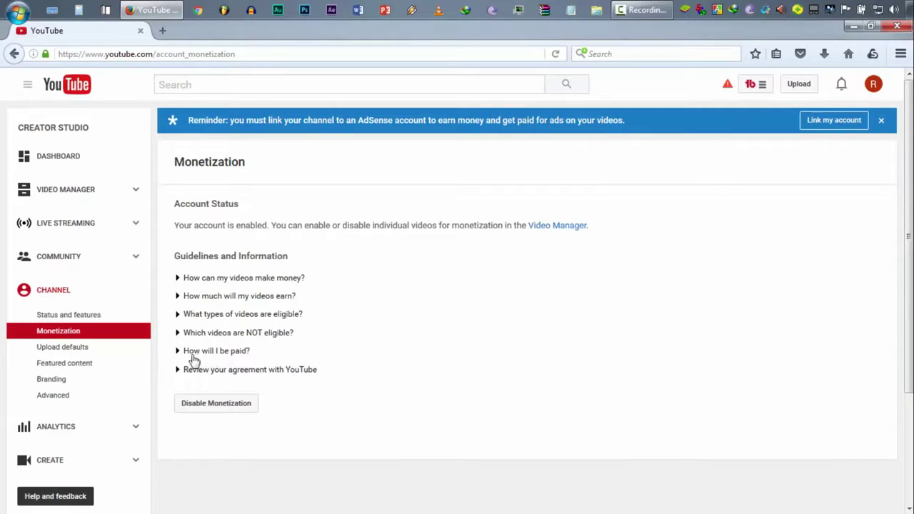
left_click(224, 353)
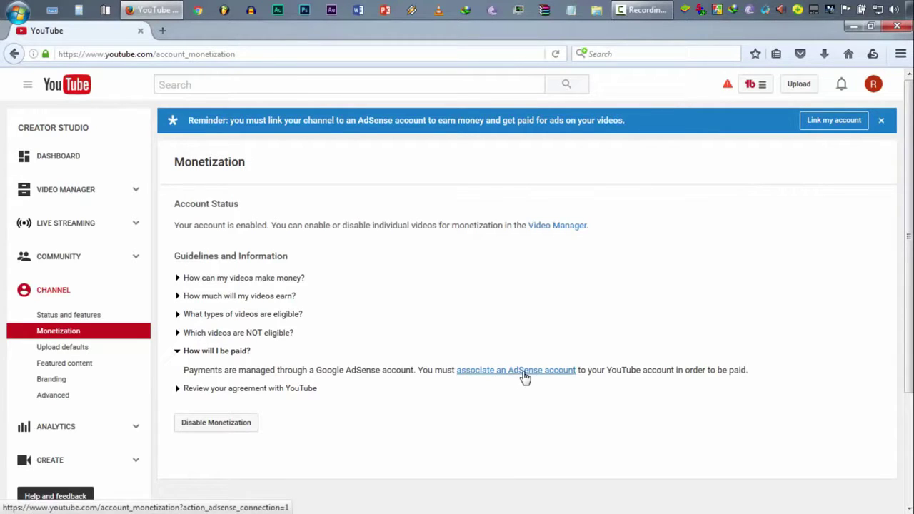
left_click(515, 370)
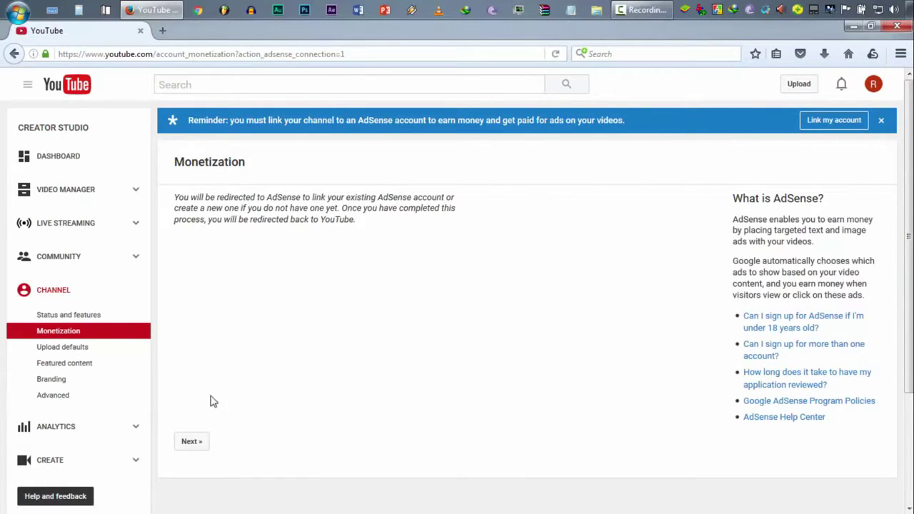
left_click(194, 442)
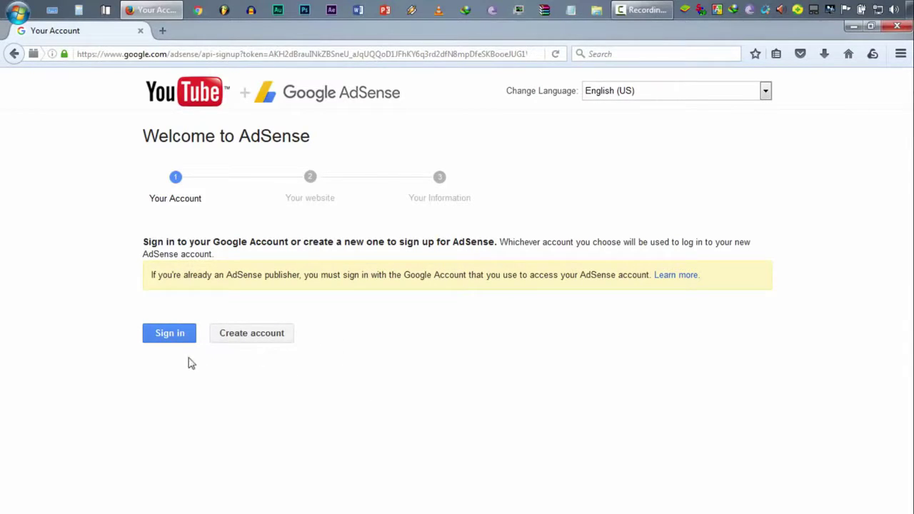
Begin the AdSense sign-in and choose to add another Google account instead of the current one.
left_click(178, 341)
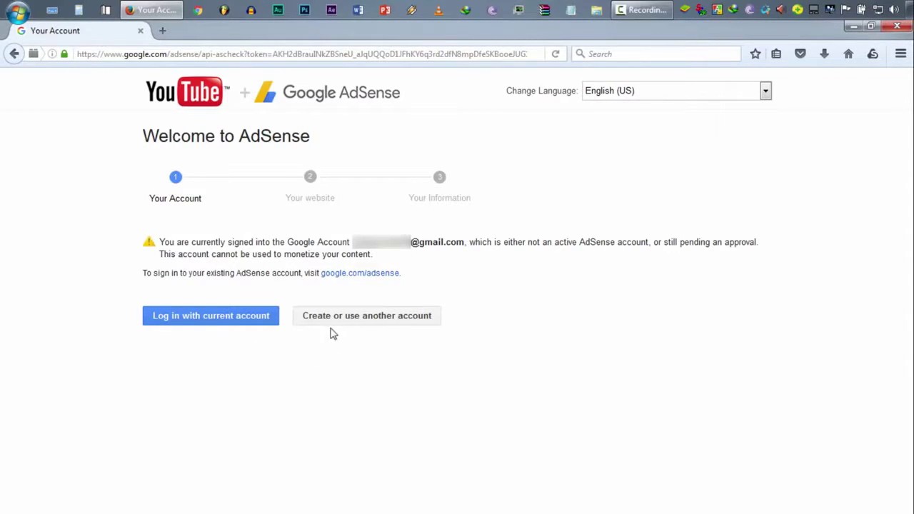
left_click(408, 322)
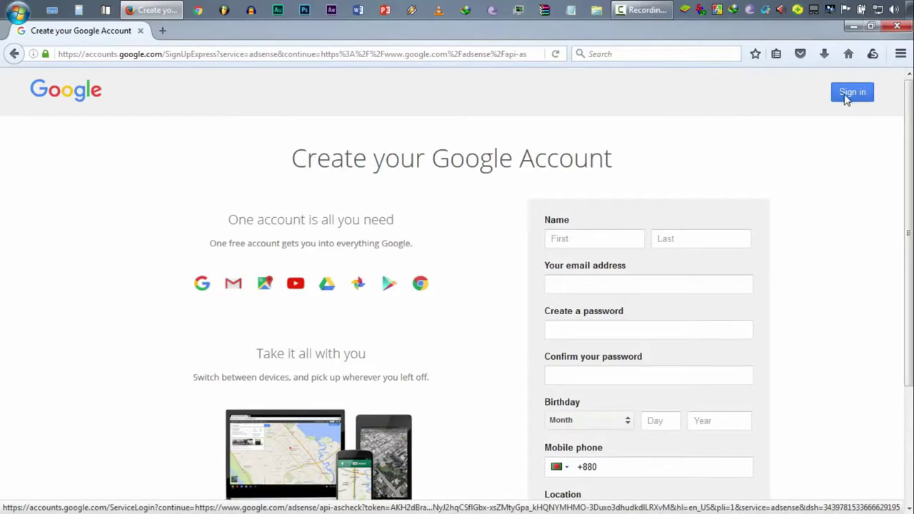
left_click(852, 97)
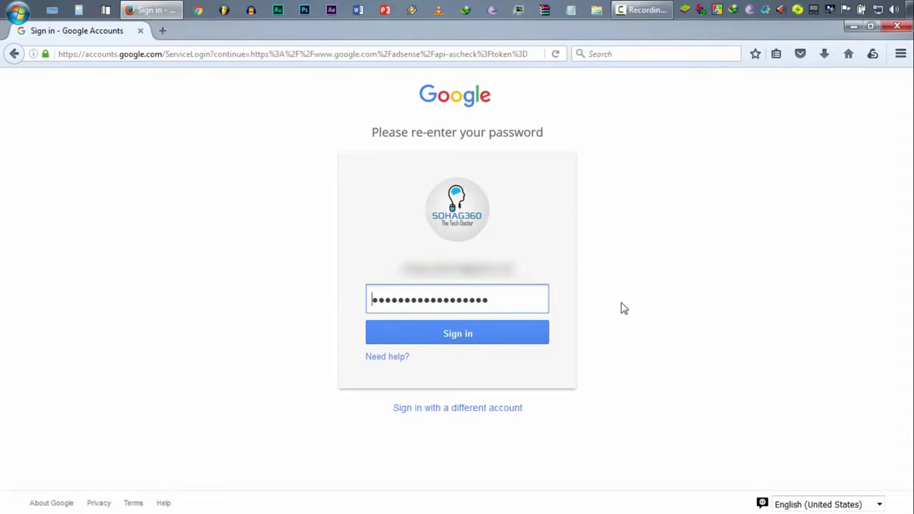
left_click(474, 414)
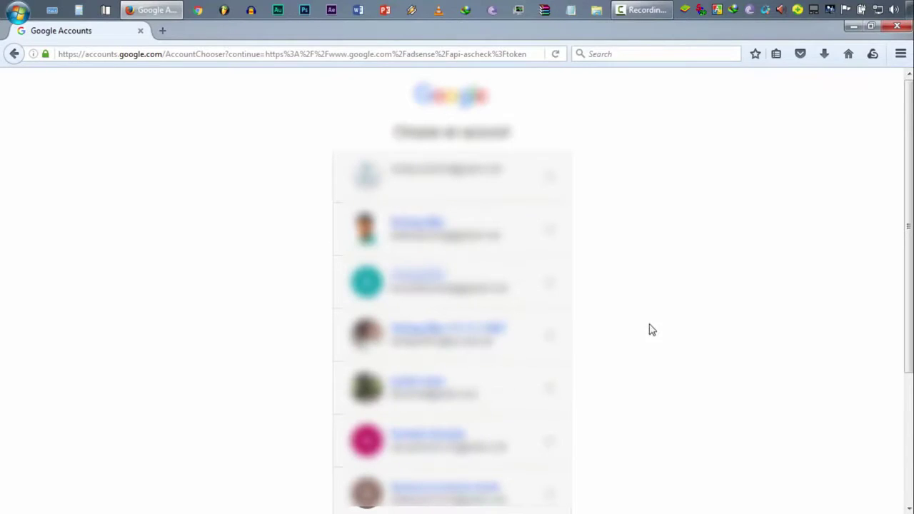
scroll(670, 342, "down", 4)
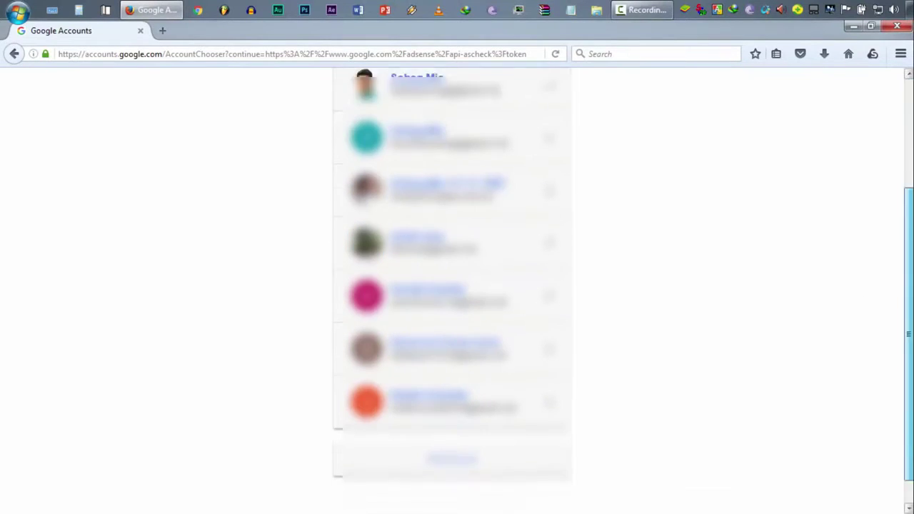
left_click(480, 431)
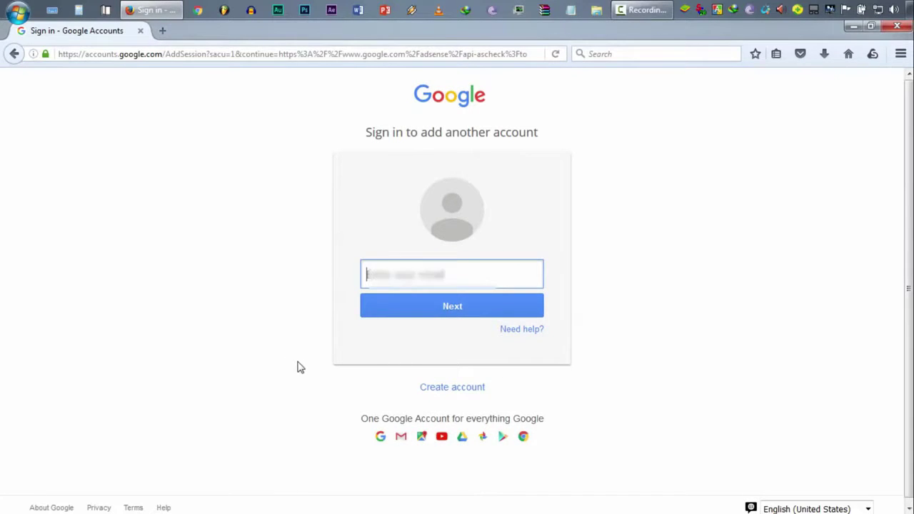
Enter the AdSense account's email address and account password, and sign in.
key("ctrl+v")
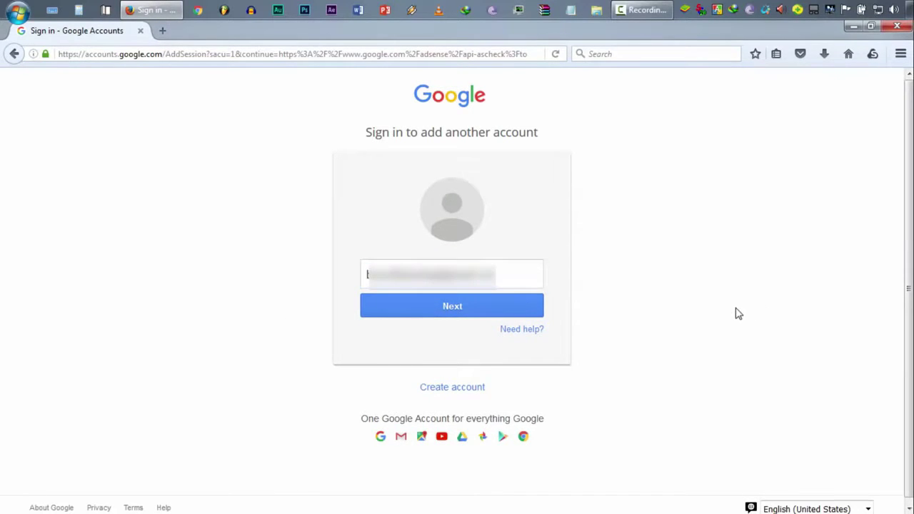
left_click(468, 312)
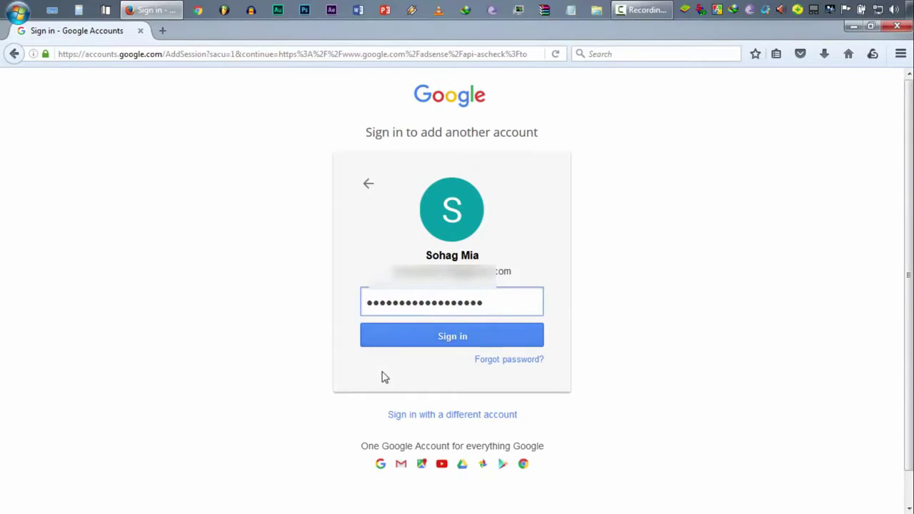
left_click(420, 337)
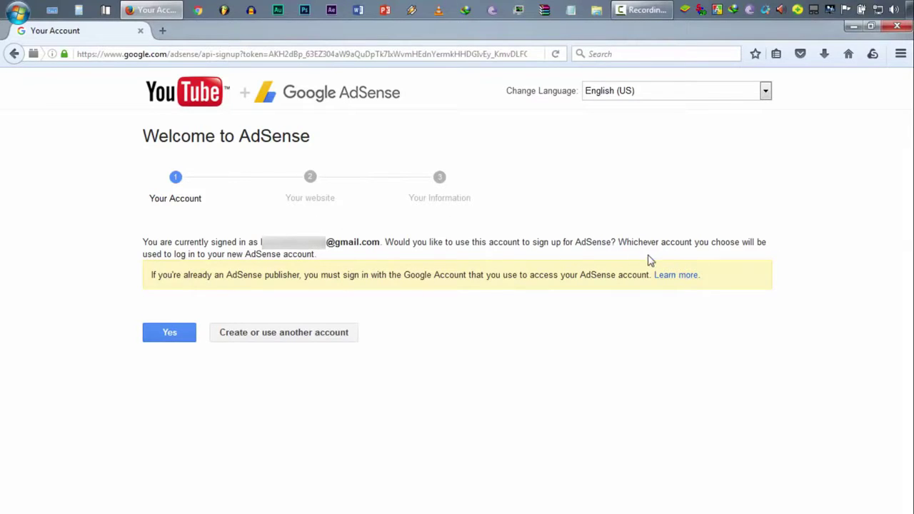
Accept the channel's AdSense association with the signed-in account and check the association status on the Monetization page.
left_click(177, 342)
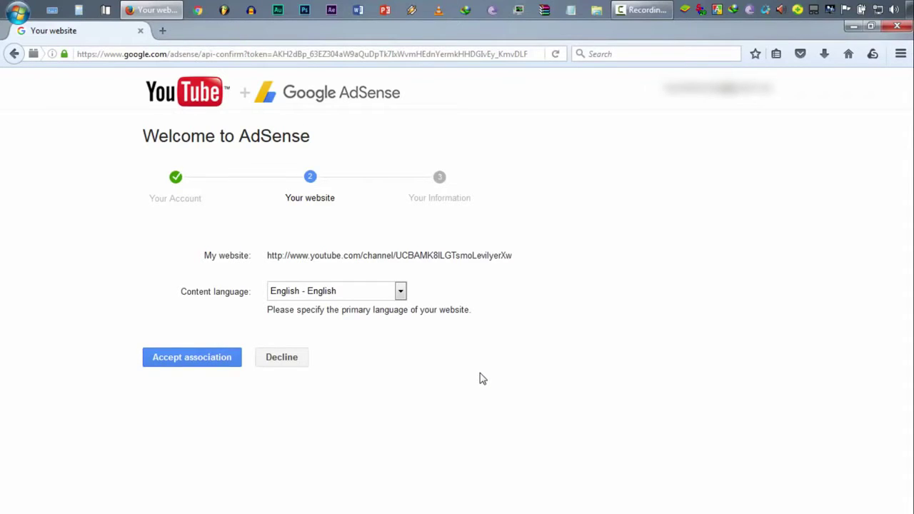
left_click(204, 363)
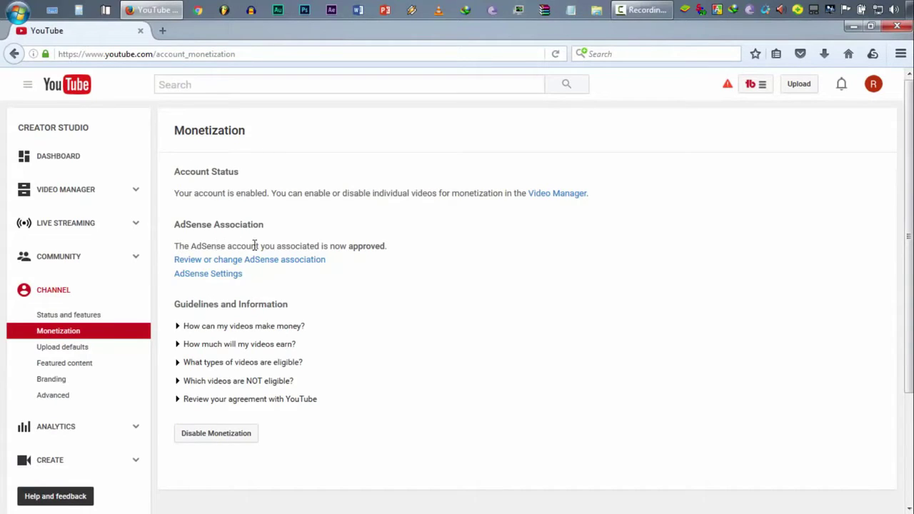
double_click(367, 246)
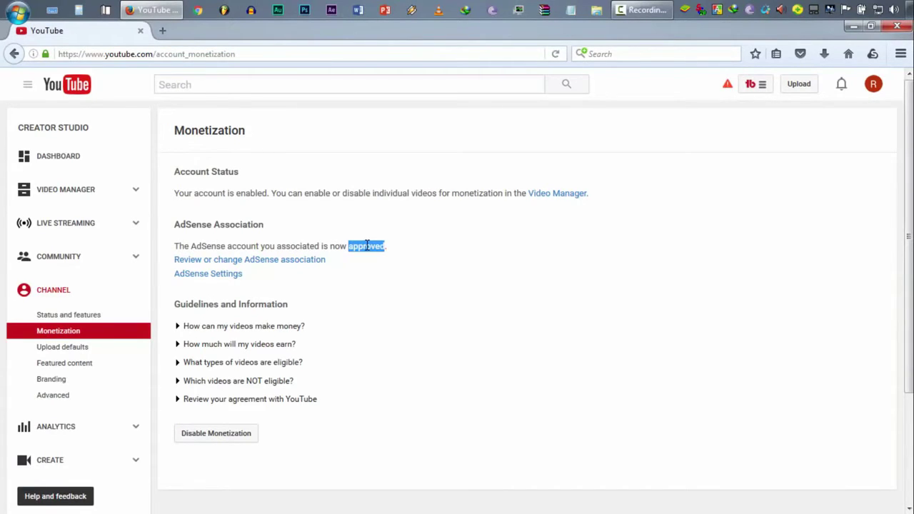
left_click_drag(367, 246, 175, 247)
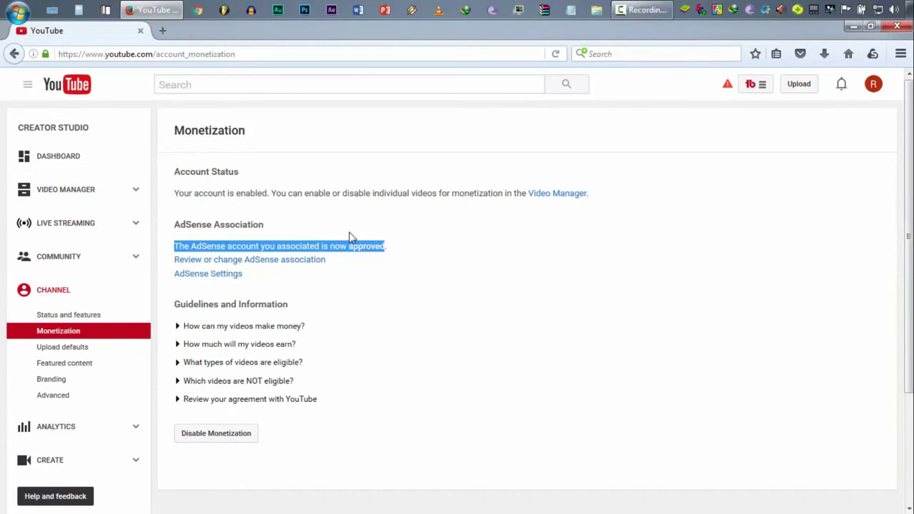
left_click(683, 292)
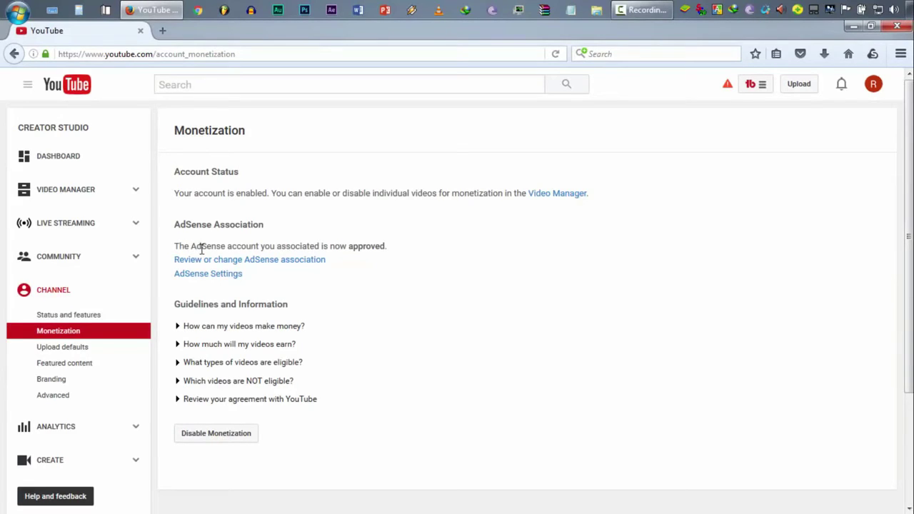